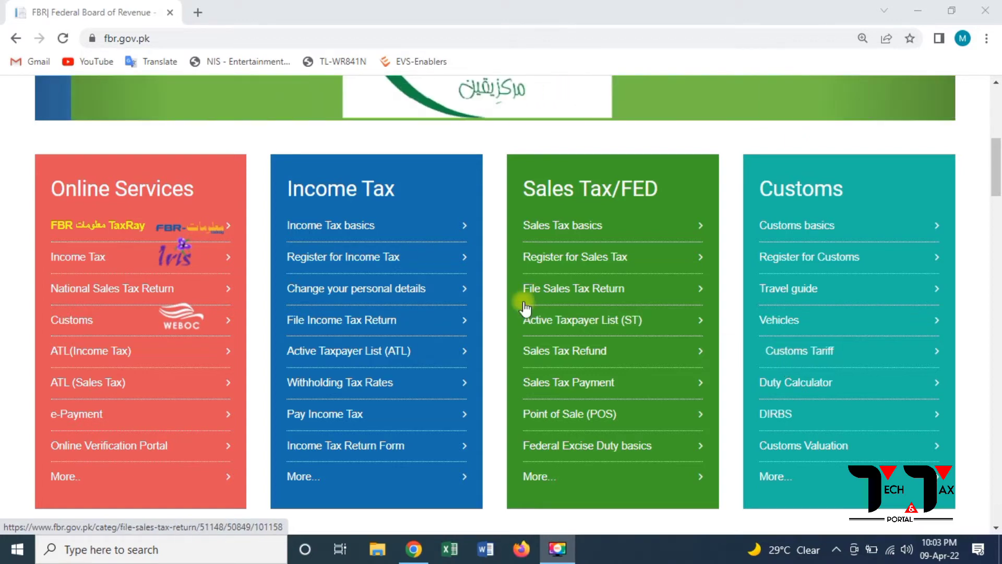
Open the Income Tax e-payment form through the National Sales Tax Return page's Payment of Sales Tax link.
left_click(141, 296)
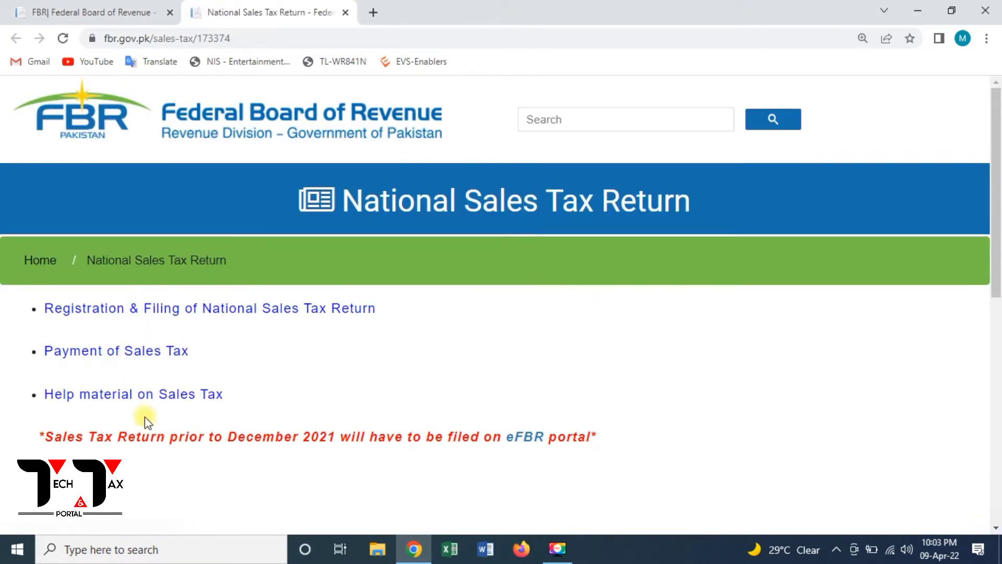
left_click(112, 364)
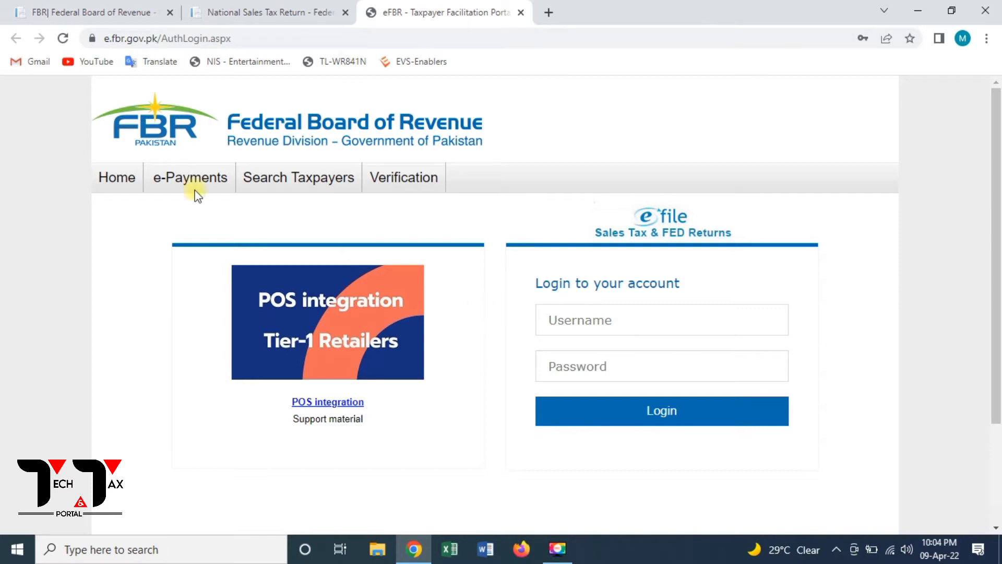
mouse_move(185, 193)
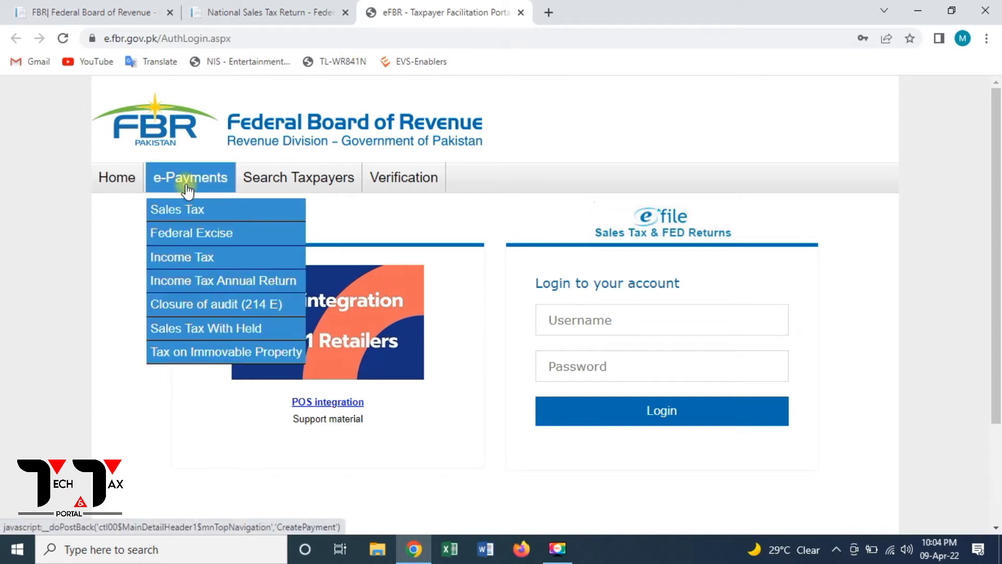
left_click(195, 261)
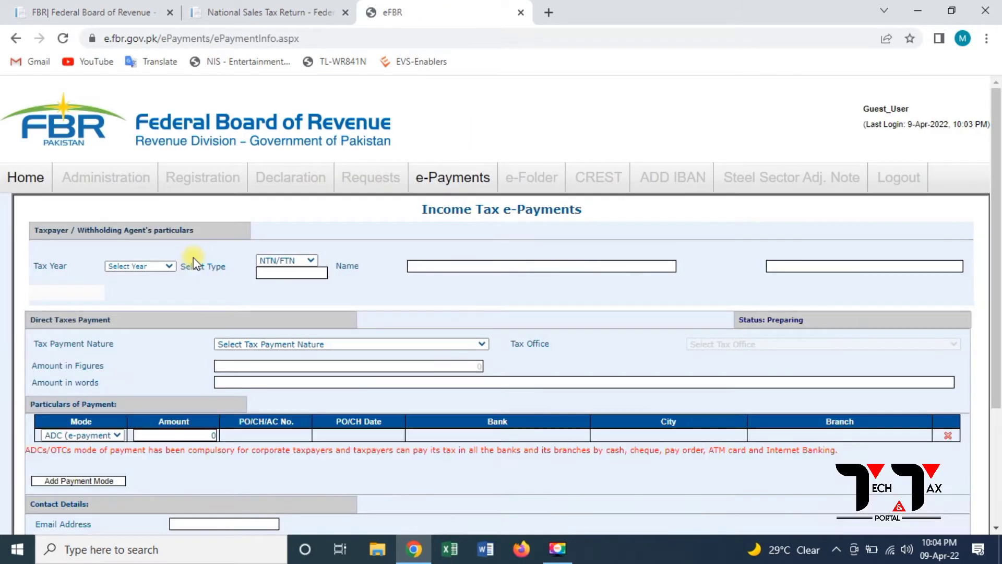
Set the tax year to 2021 and identify the taxpayer by CNIC, entering the taxpayer's CNIC number.
left_click(134, 269)
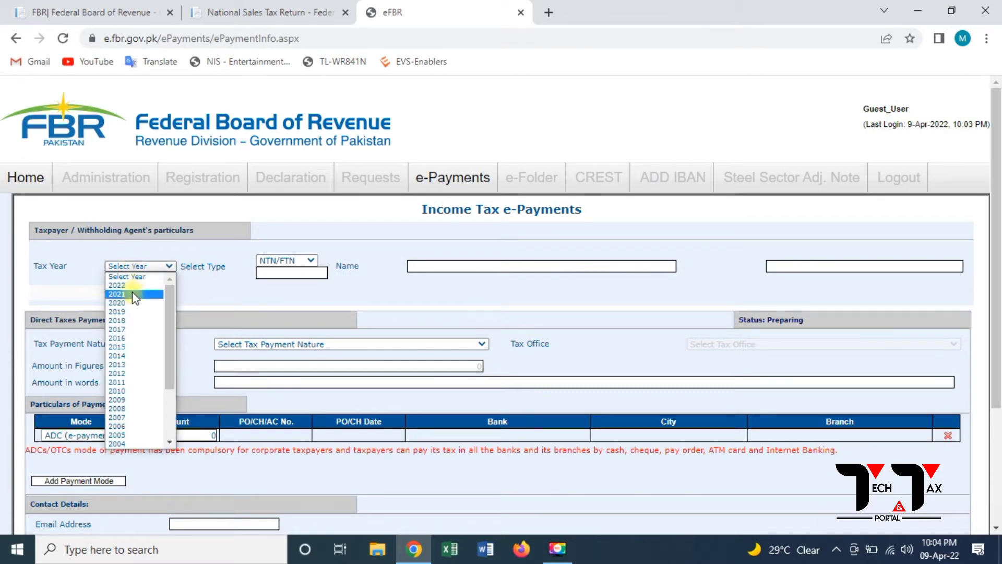
left_click(134, 294)
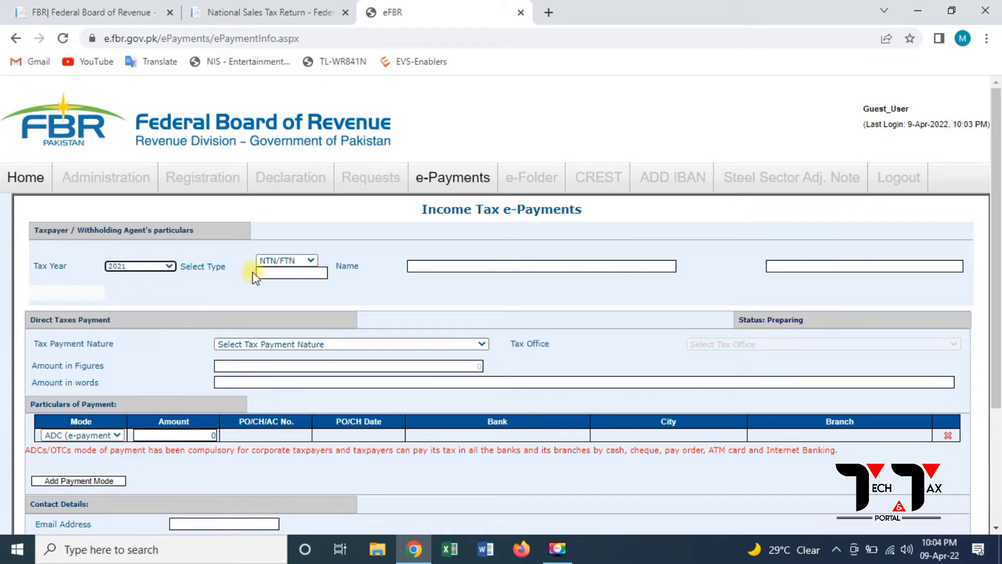
left_click(282, 261)
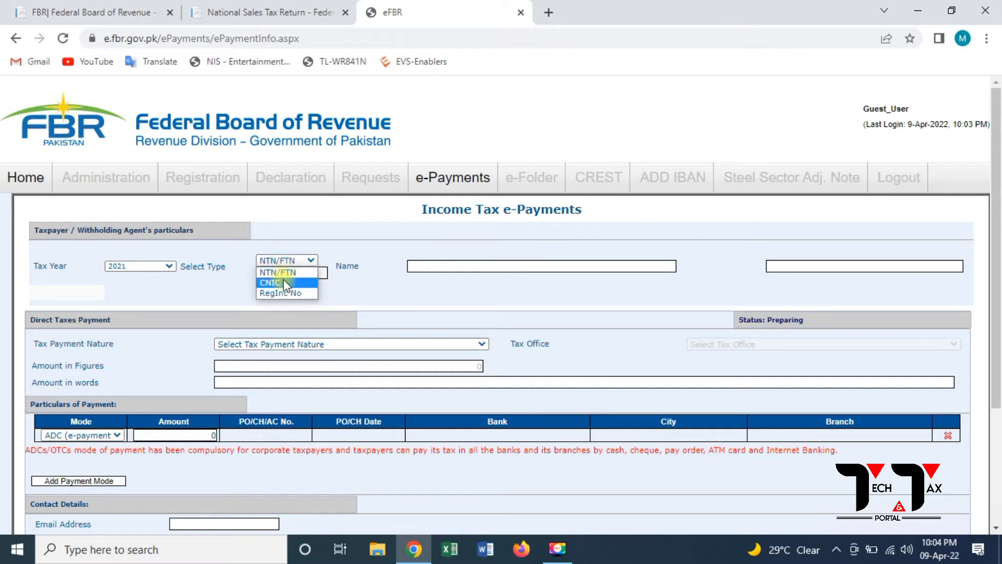
left_click(286, 283)
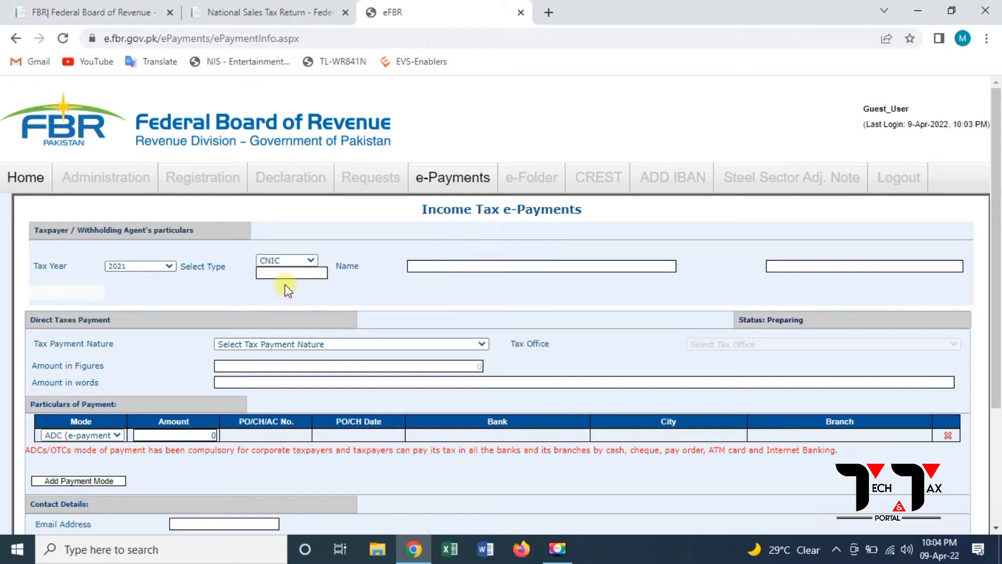
left_click(286, 269)
key("Down")
key("Return")
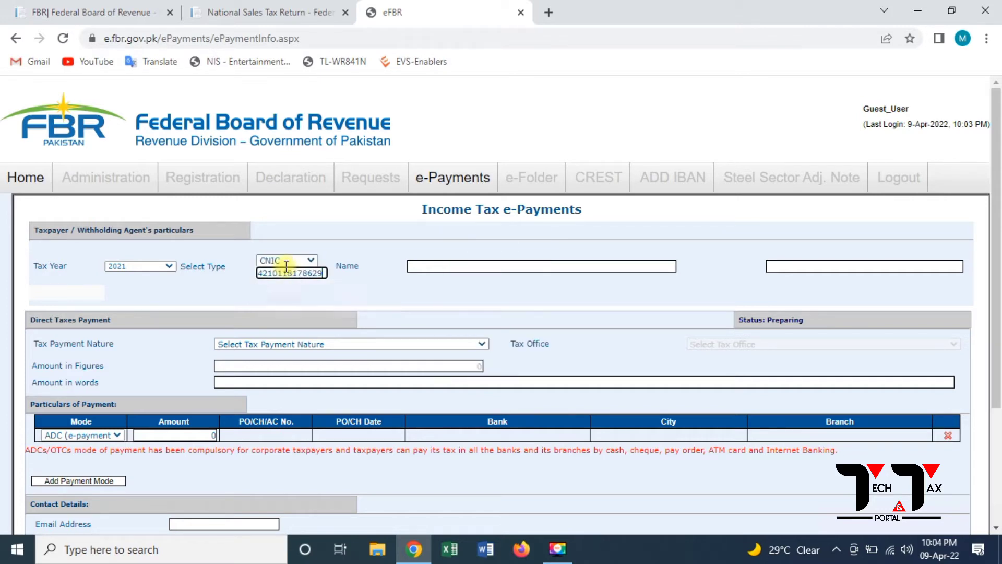
left_click(414, 295)
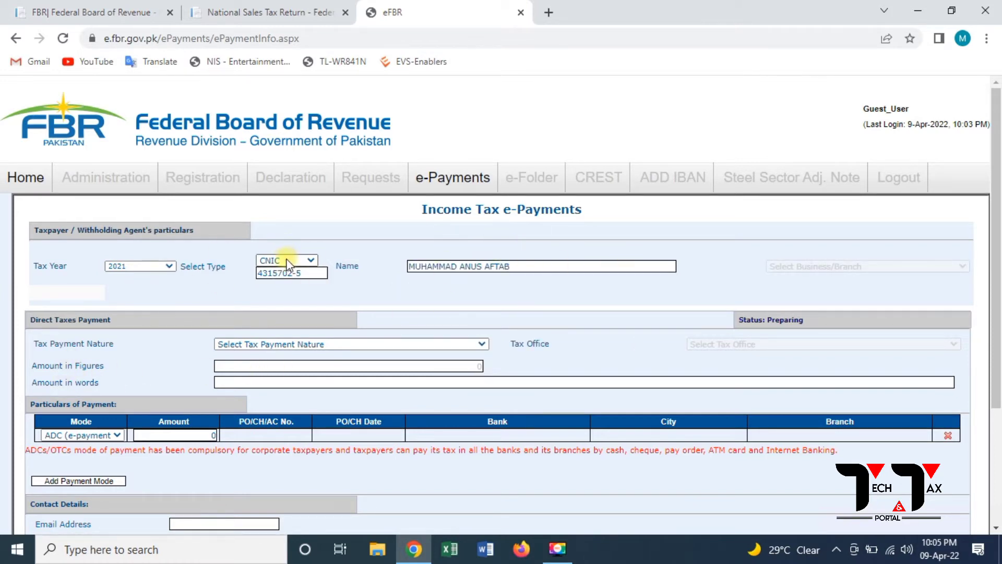
Set the tax payment nature to Misc. and the payment section to 920601 - 182(A) - Surcharge for ATL.
left_click(270, 343)
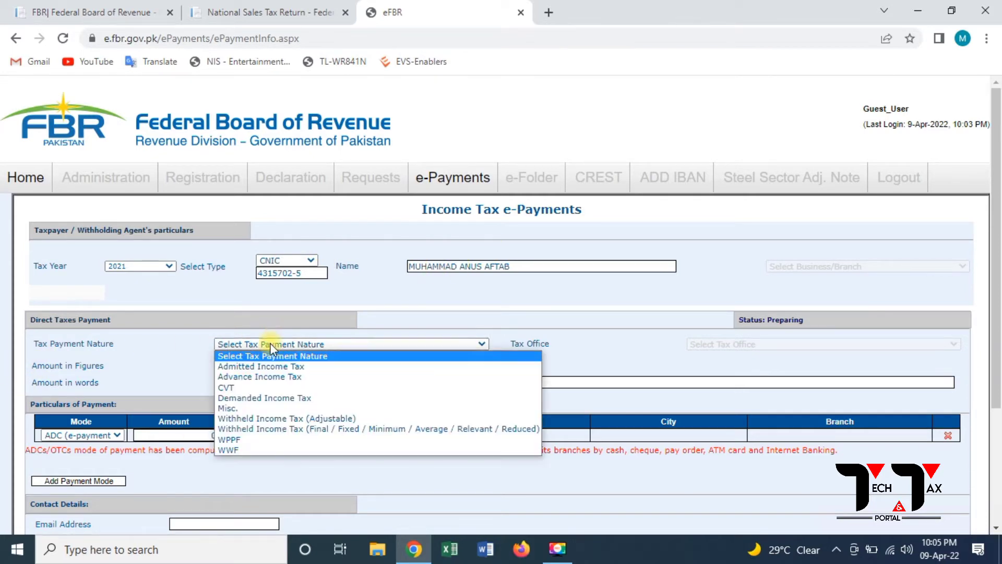
left_click(287, 411)
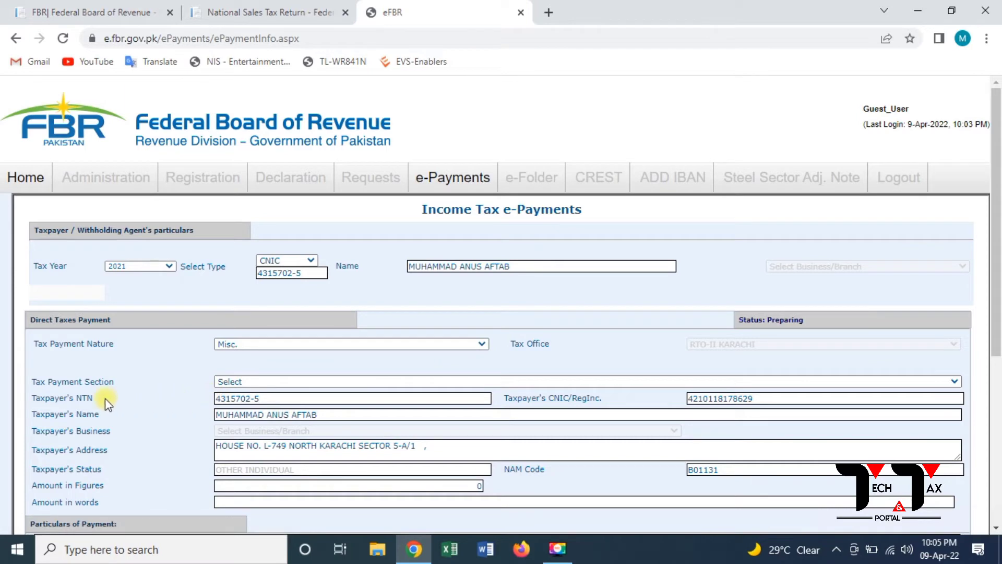
left_click(261, 382)
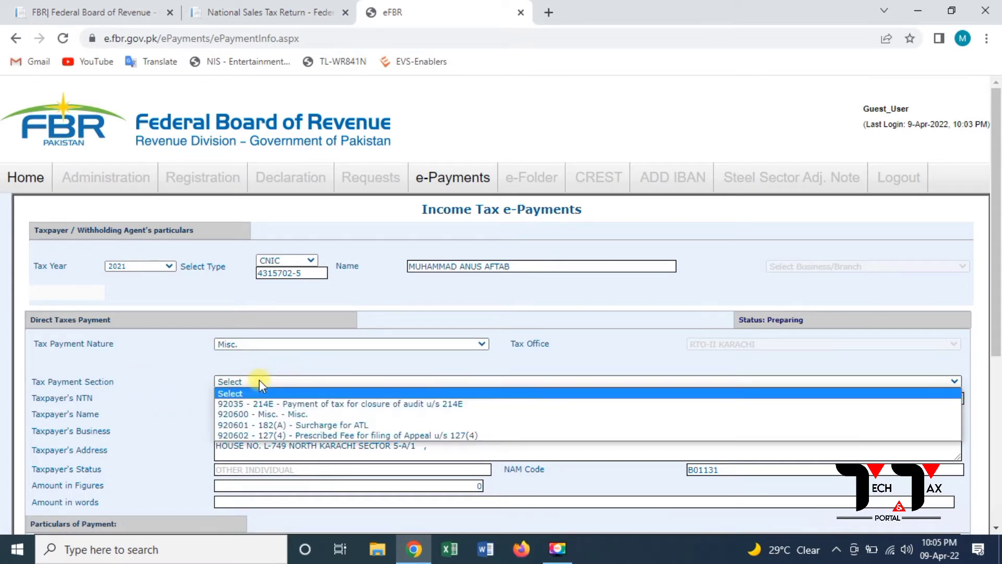
left_click(274, 425)
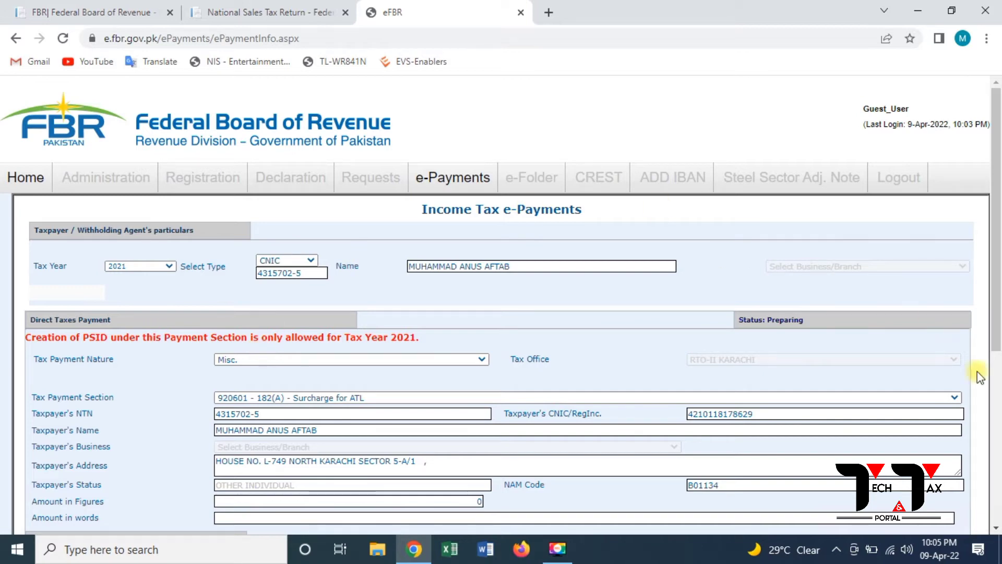
Enter 1,000 as the amount in figures and as the amount of the ADC (e-payment) row.
scroll(1000, 397, "down", 5)
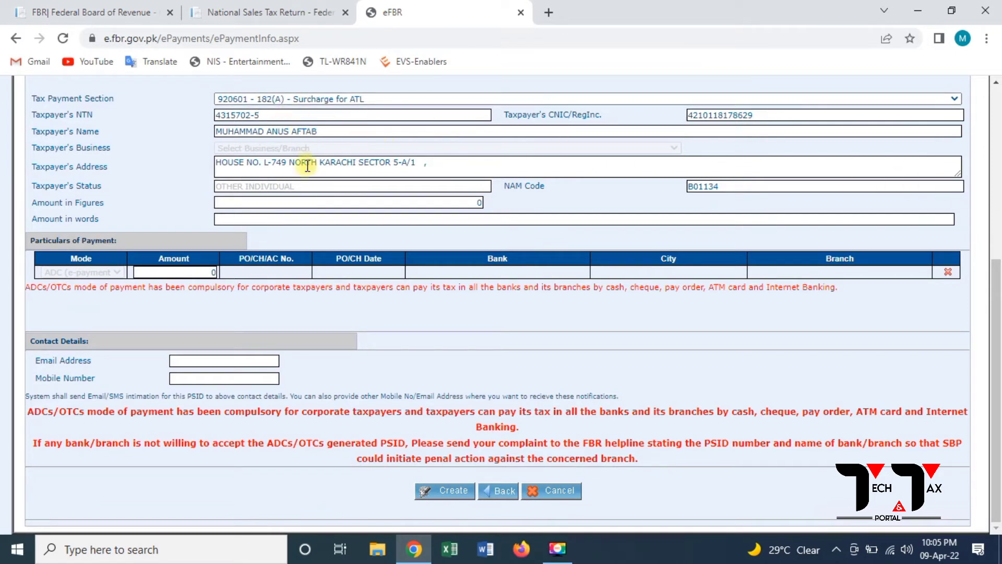
left_click(469, 204)
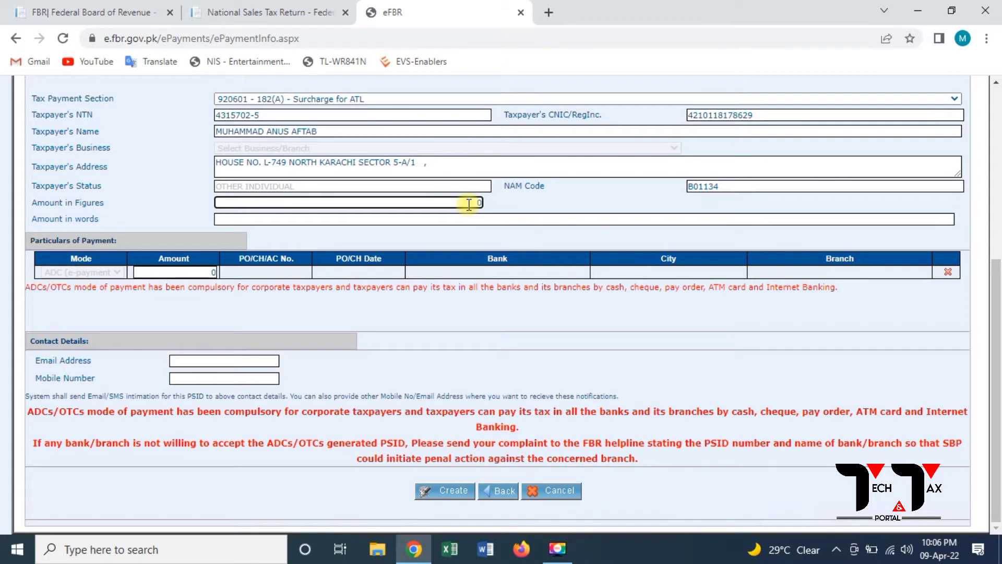
key("BackSpace")
type("1000")
left_click(465, 236)
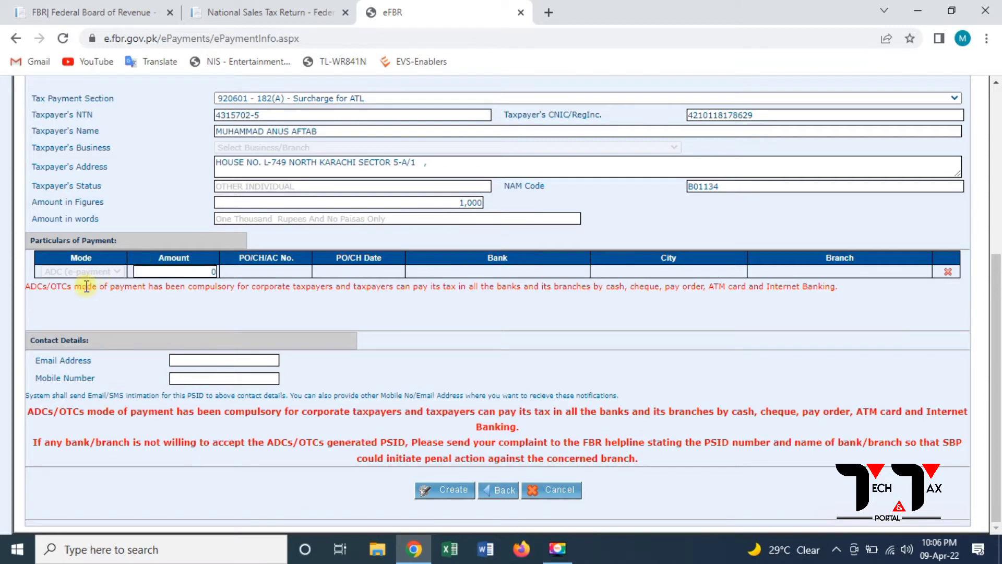
left_click(176, 270)
type("1")
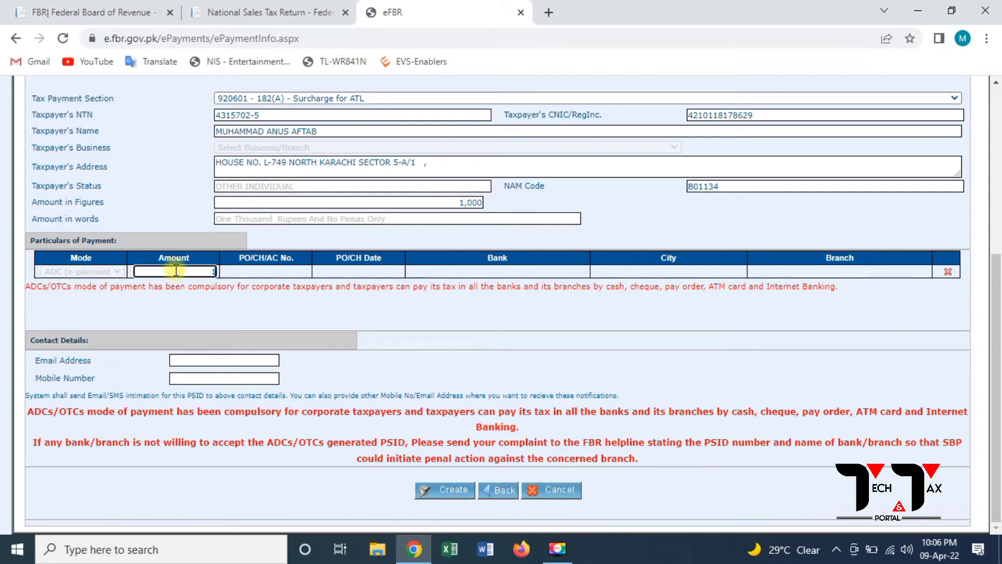
type(",000")
Copy the e-mail address from the desktop's New Text Document in Notepad into the form's Email Address field in Chrome.
left_click(921, 12)
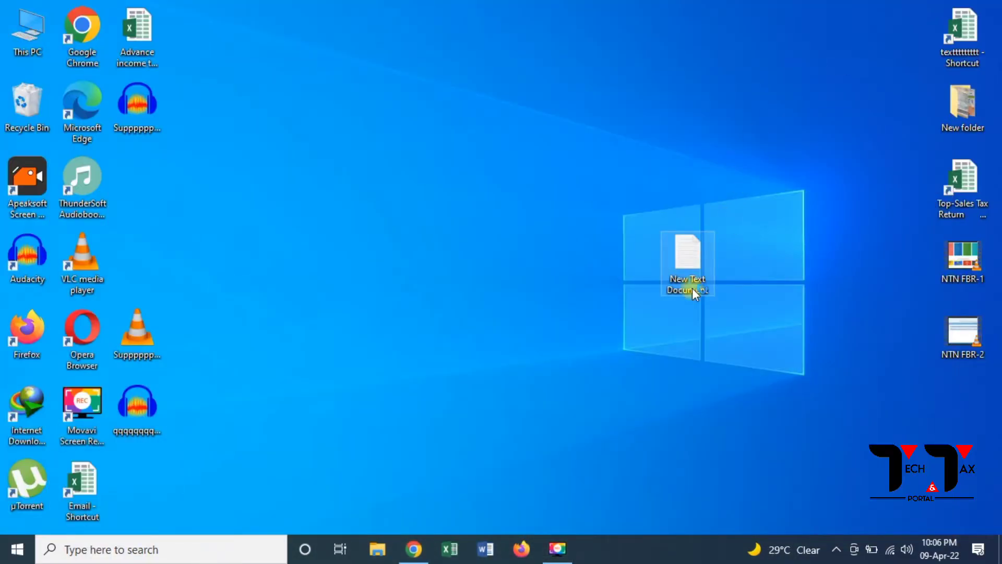
double_click(692, 287)
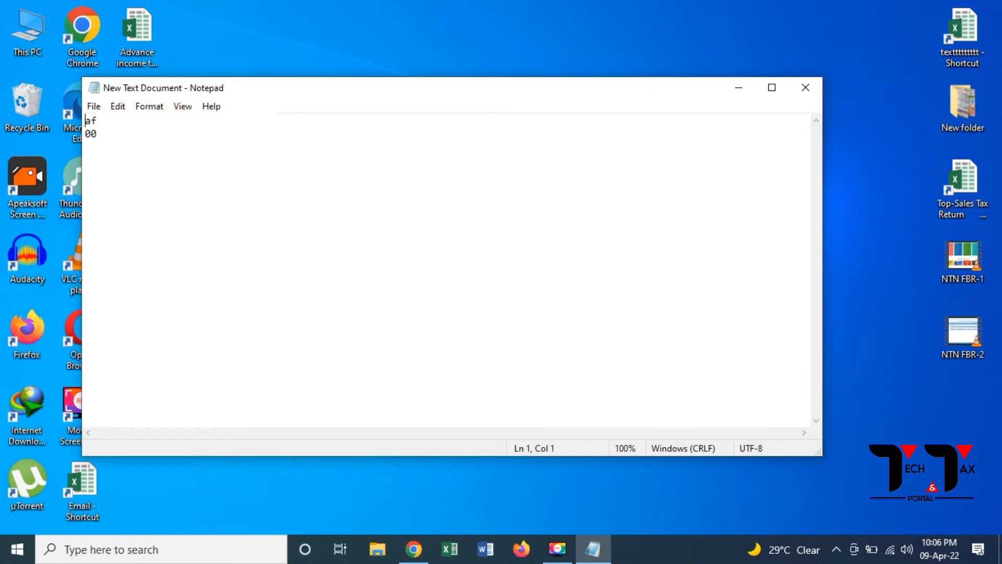
left_click(188, 121)
key("shift+Home")
key("alt+Tab")
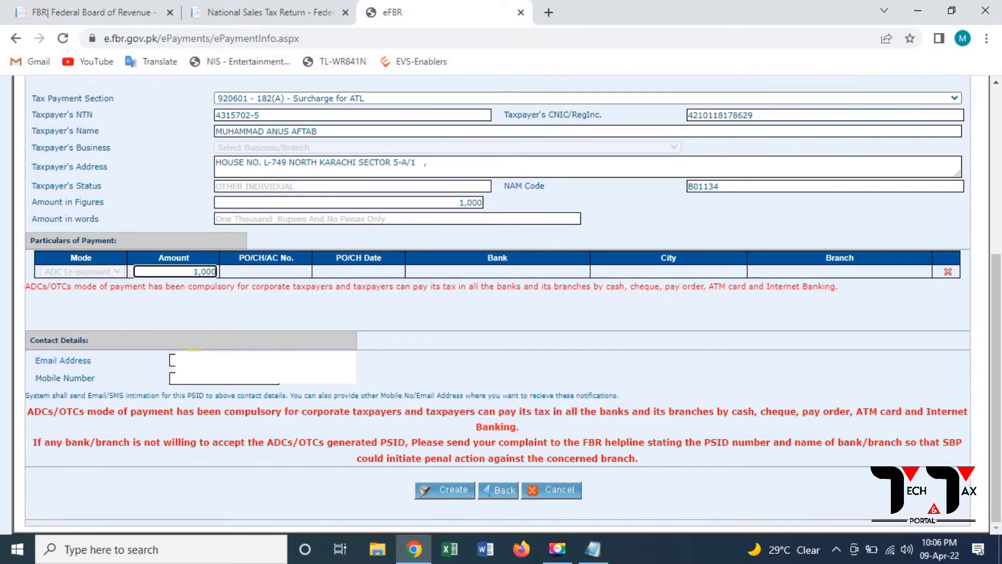
left_click(173, 360)
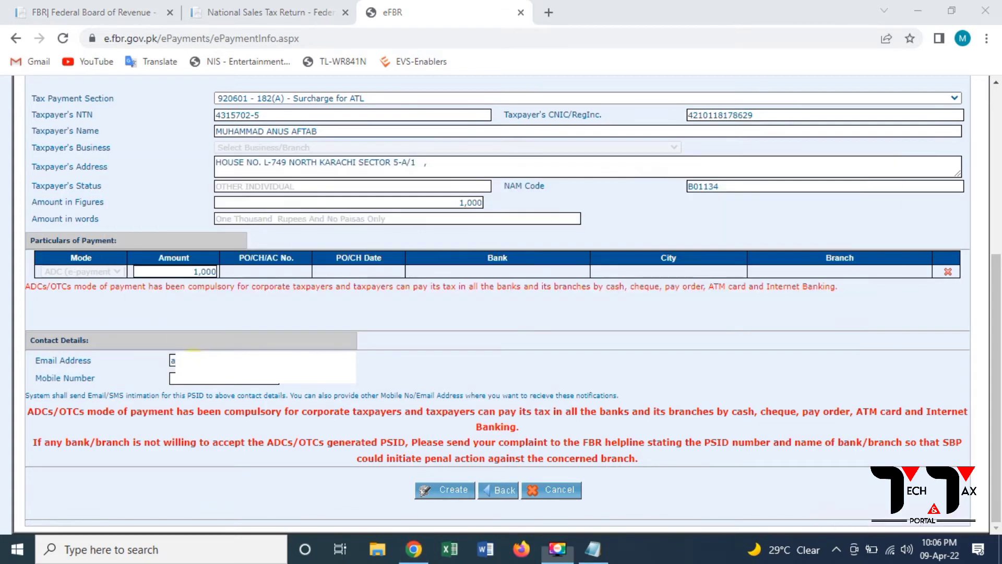
Copy the mobile number from the second line of the Notepad document into the form's Mobile Number field.
key("alt+Tab")
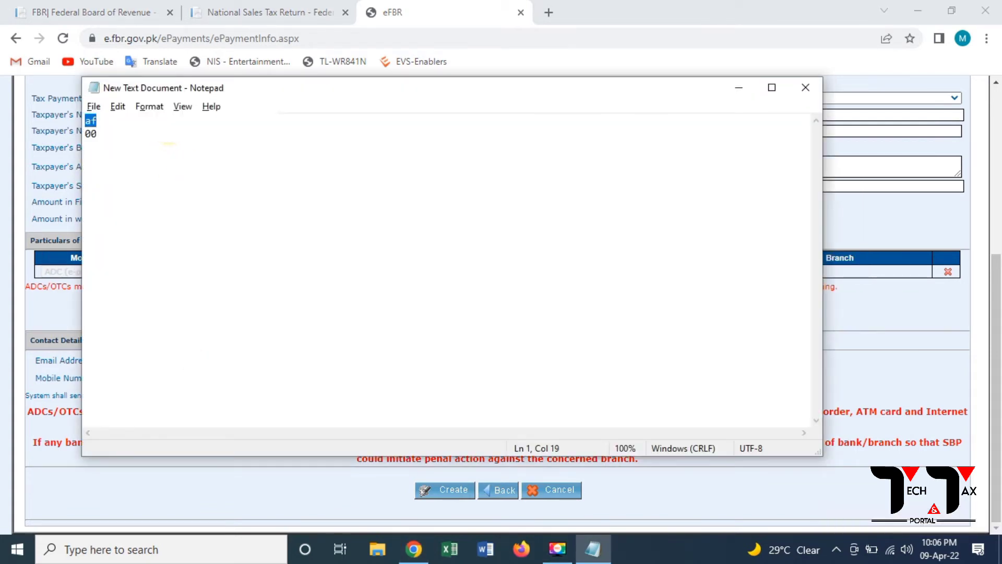
left_click_drag(169, 144, 48, 138)
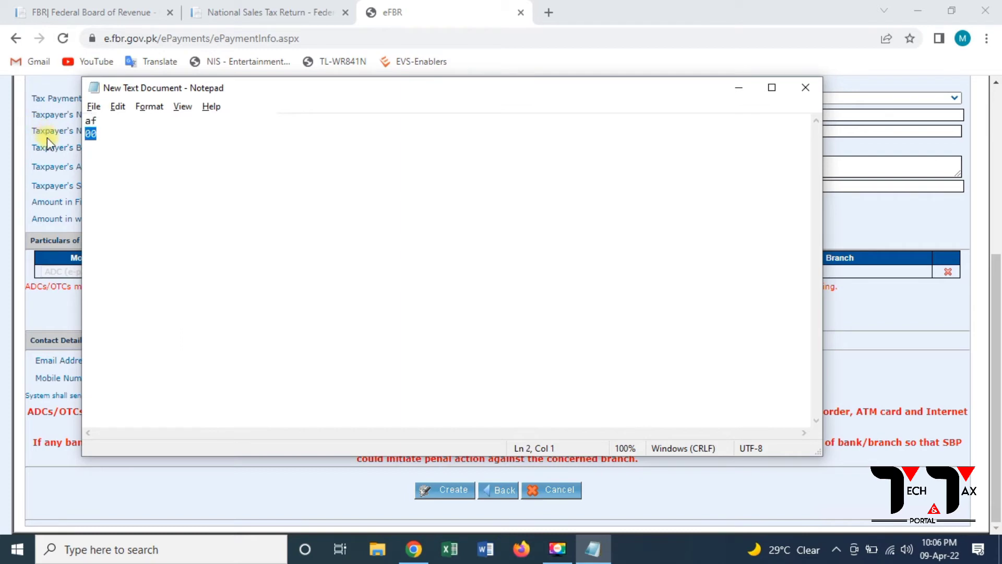
key("alt+Tab")
key("alt+Tab")
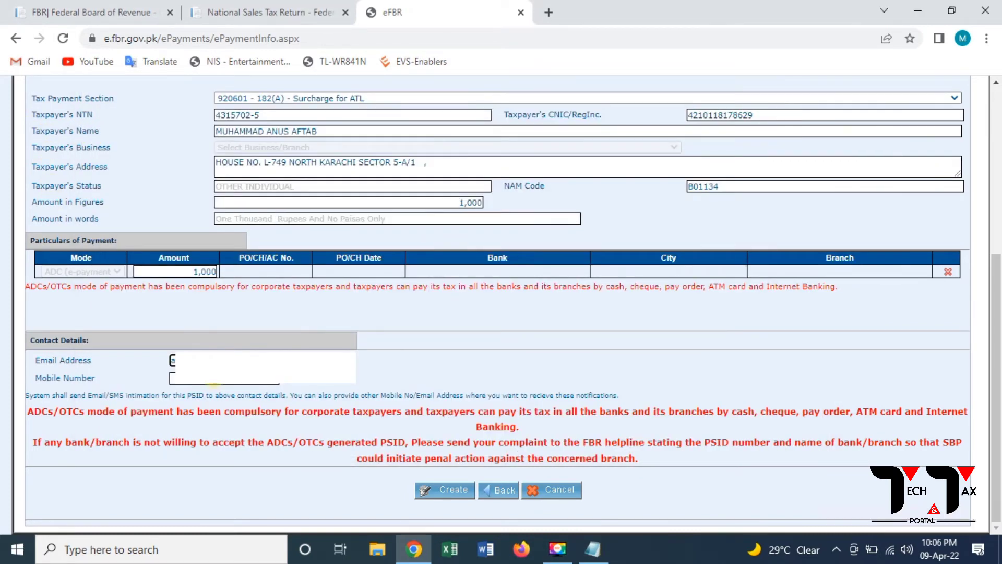
left_click(214, 380)
Create the e-payment slip, review the entered details and confirm it.
left_click(456, 496)
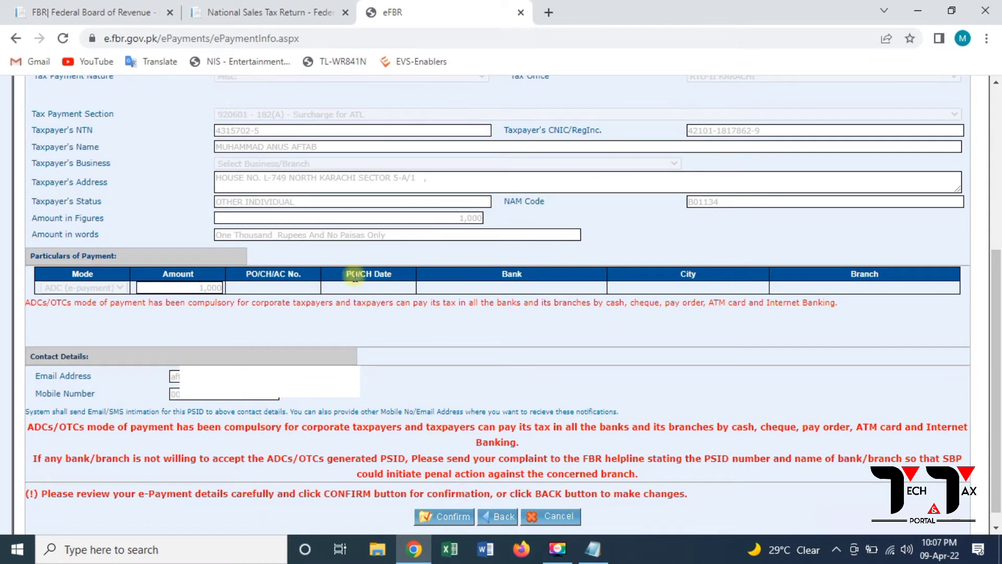
scroll(998, 94, "up", 3)
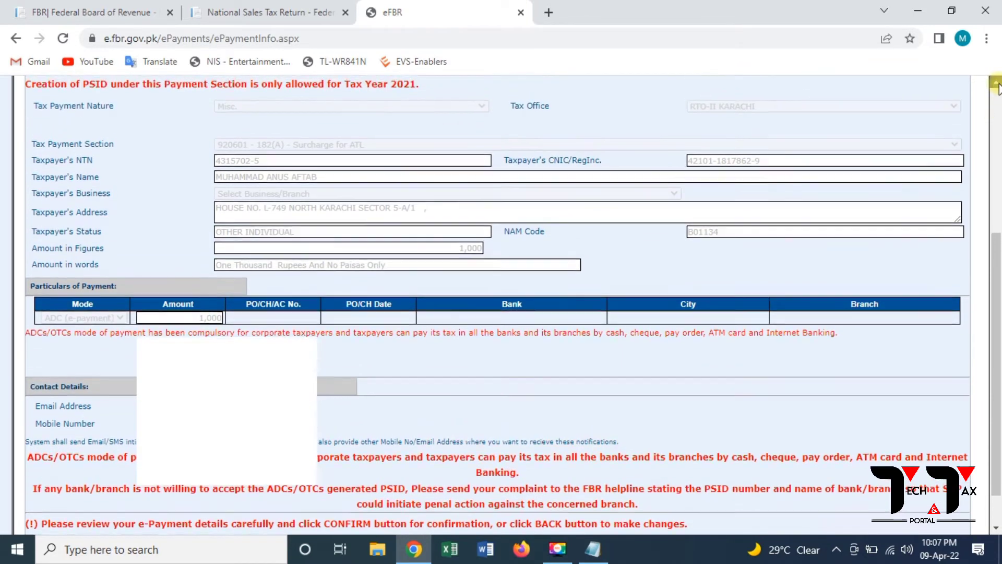
scroll(997, 86, "up", 2)
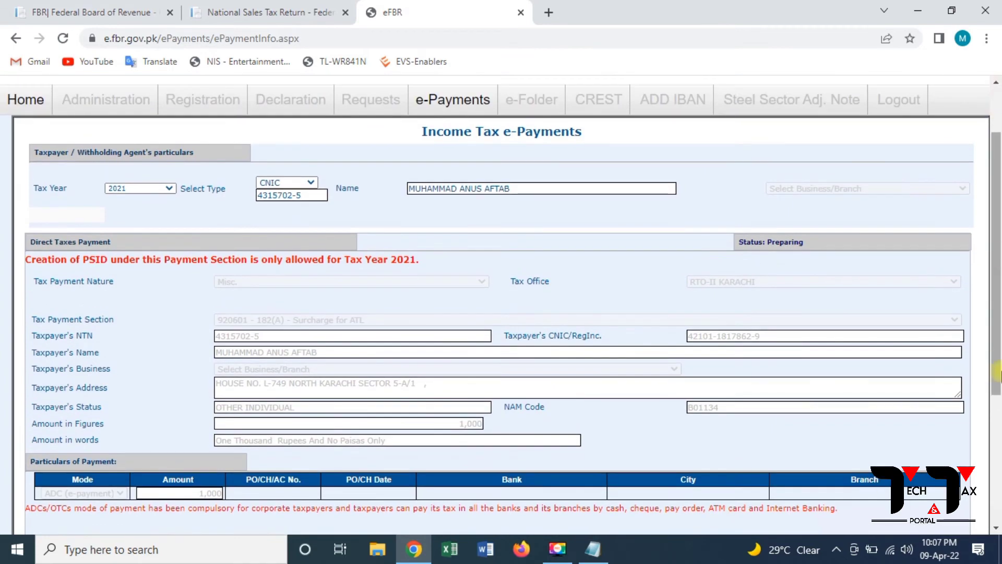
scroll(998, 441, "down", 5)
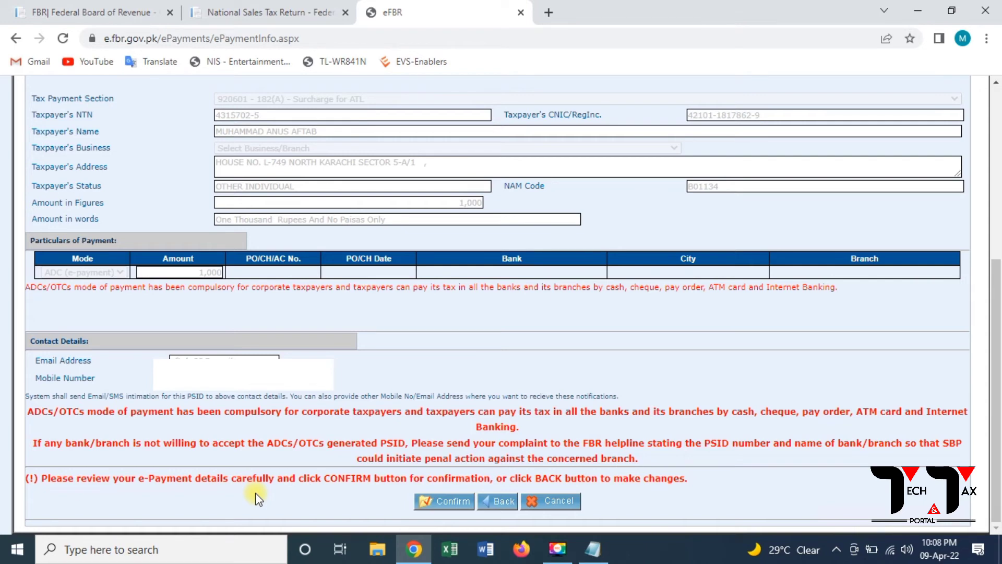
left_click(455, 505)
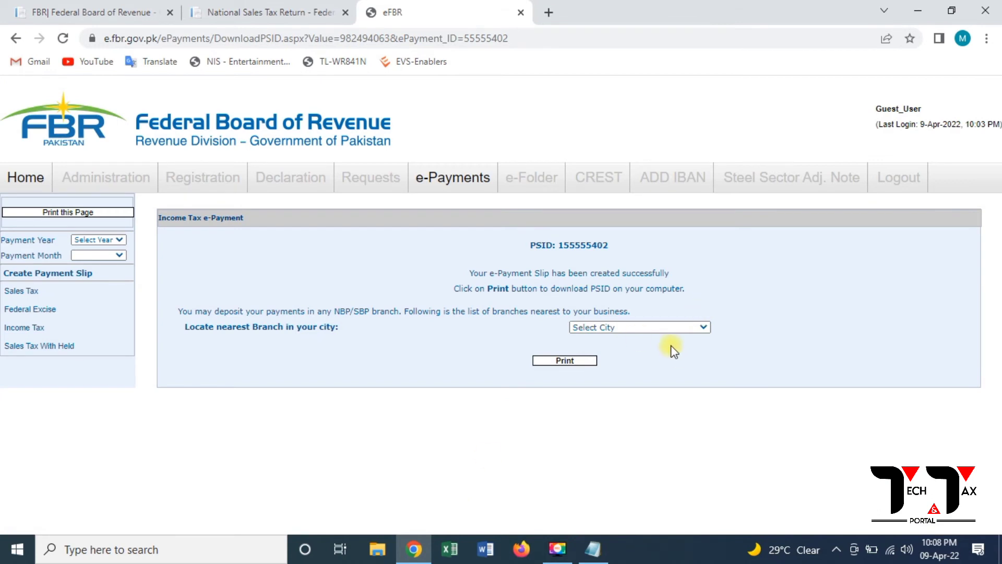
Select KARACHI as the city for locating the nearest bank branch and look through its branch list.
left_click(673, 337)
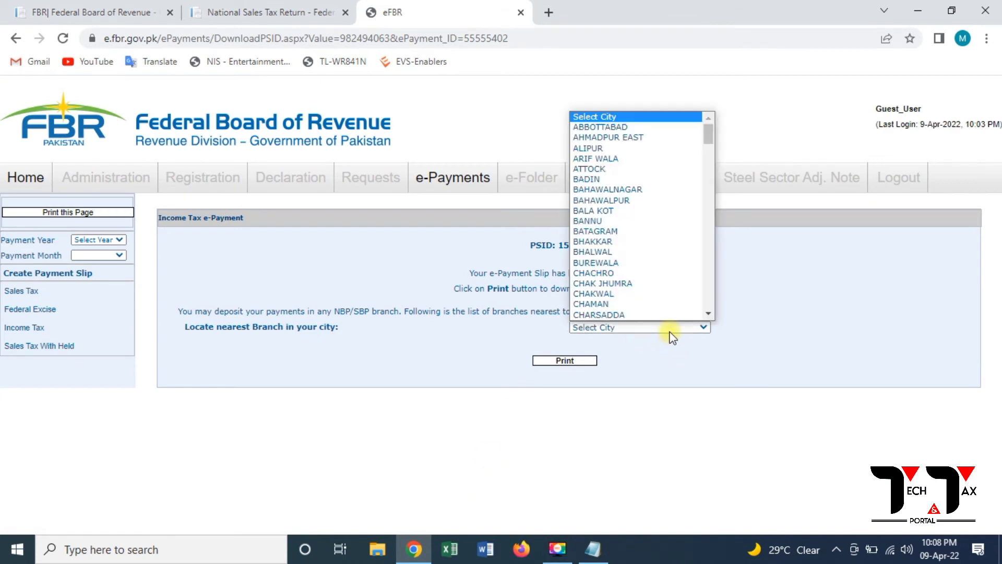
type("kar")
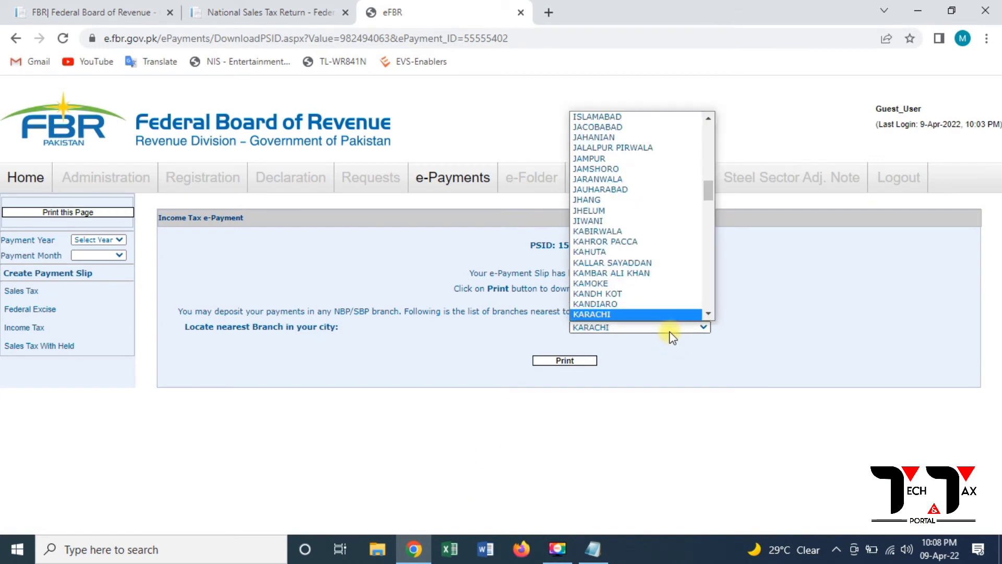
key("Return")
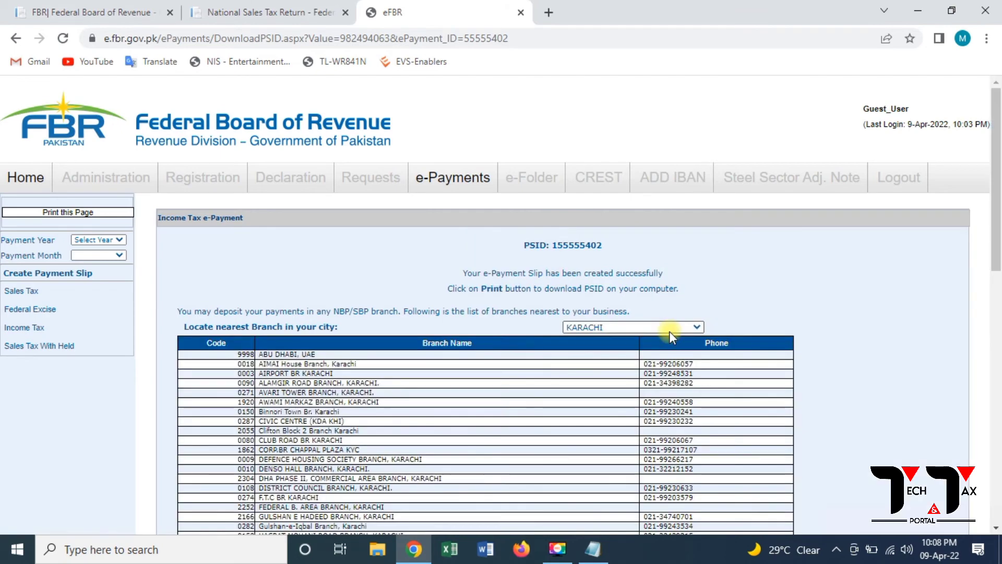
left_click(997, 313)
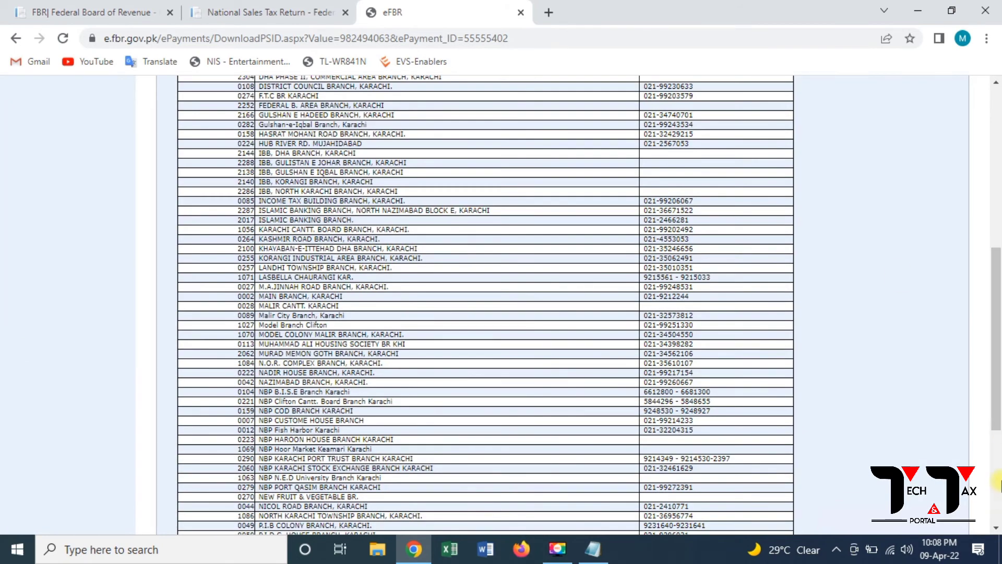
left_click(997, 476)
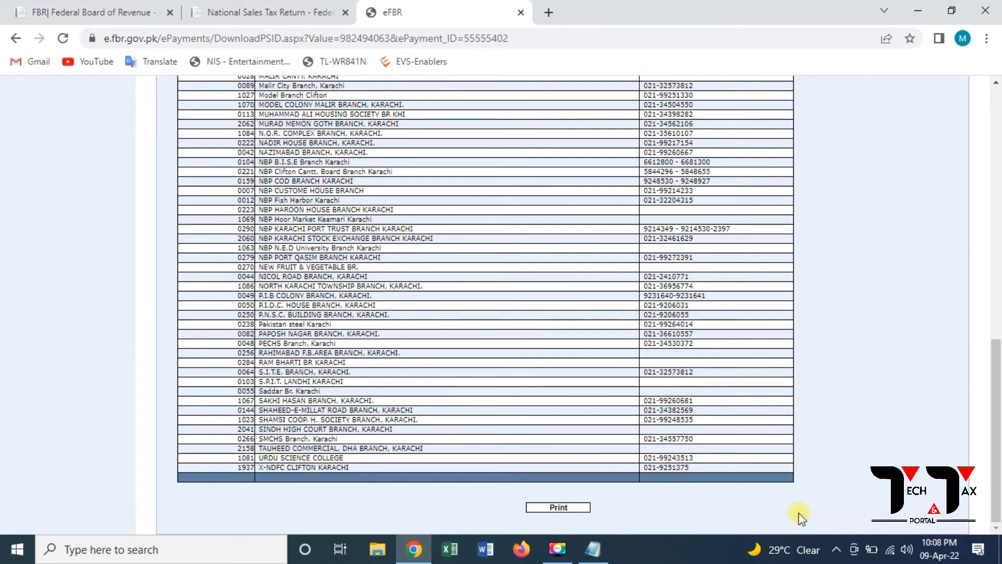
Print the e-payment slip, open its challan in Microsoft Edge, and print it to a PDF named ATL Challan in Downloads.
left_click(556, 507)
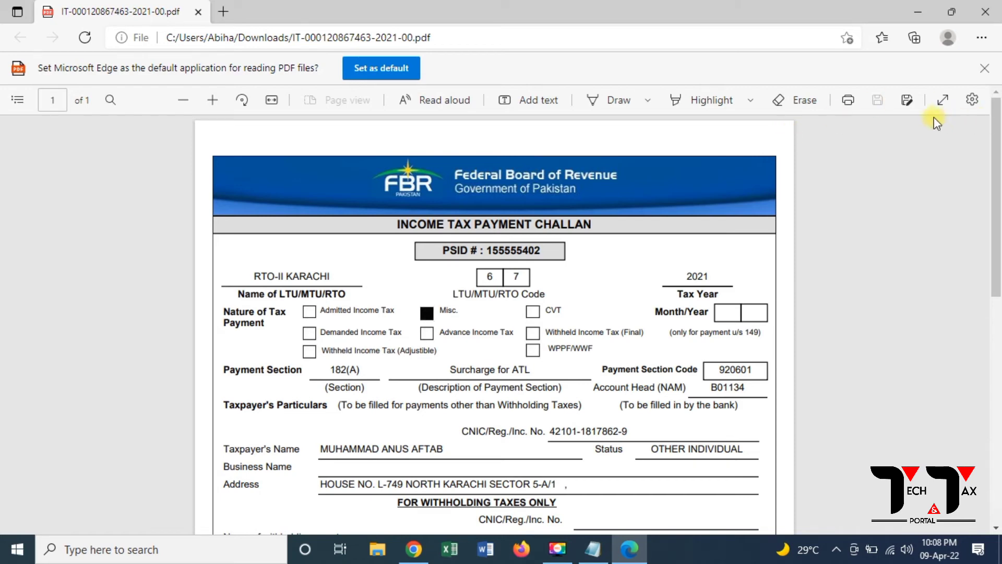
left_click(907, 100)
left_click(848, 100)
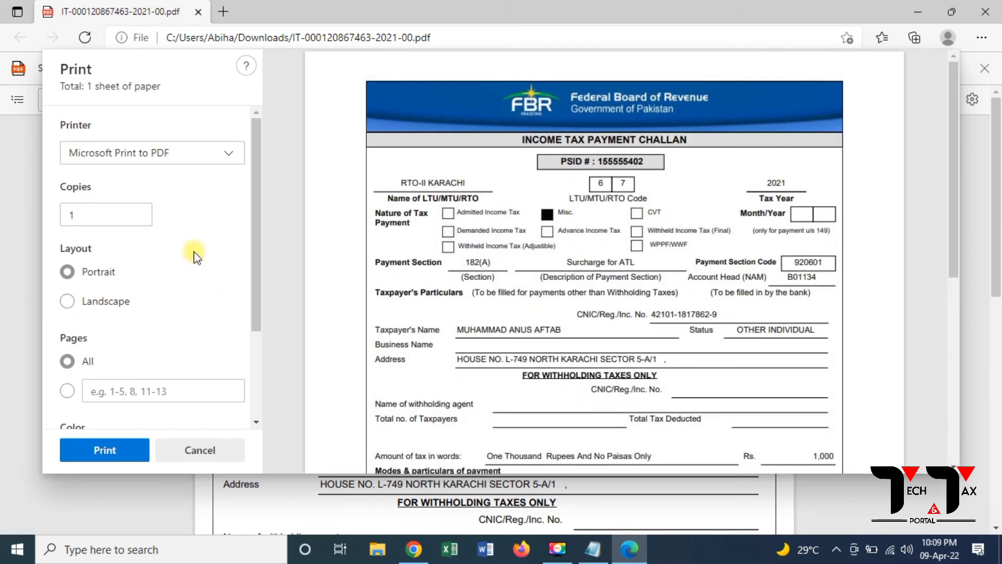
left_click(125, 450)
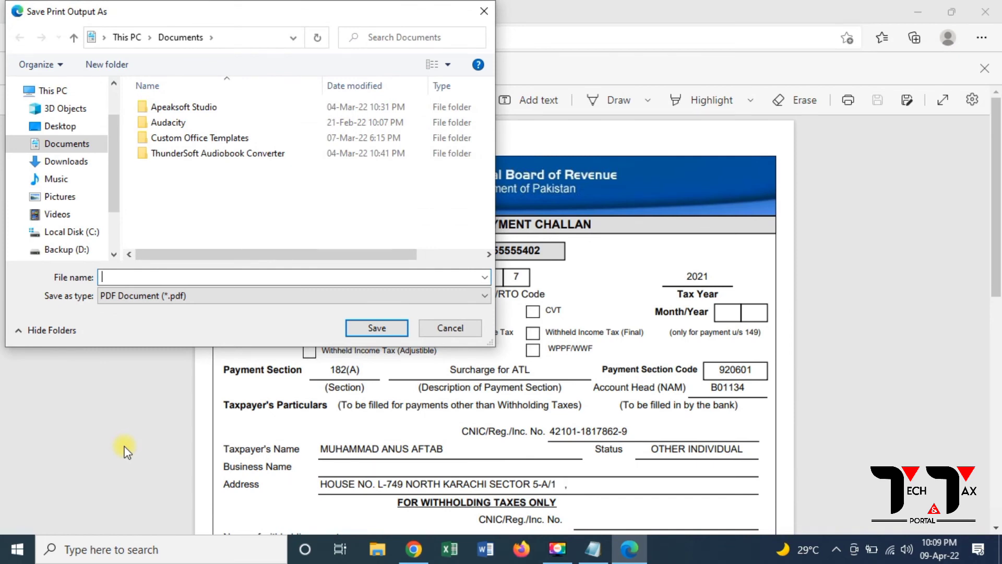
type("ATL Challan")
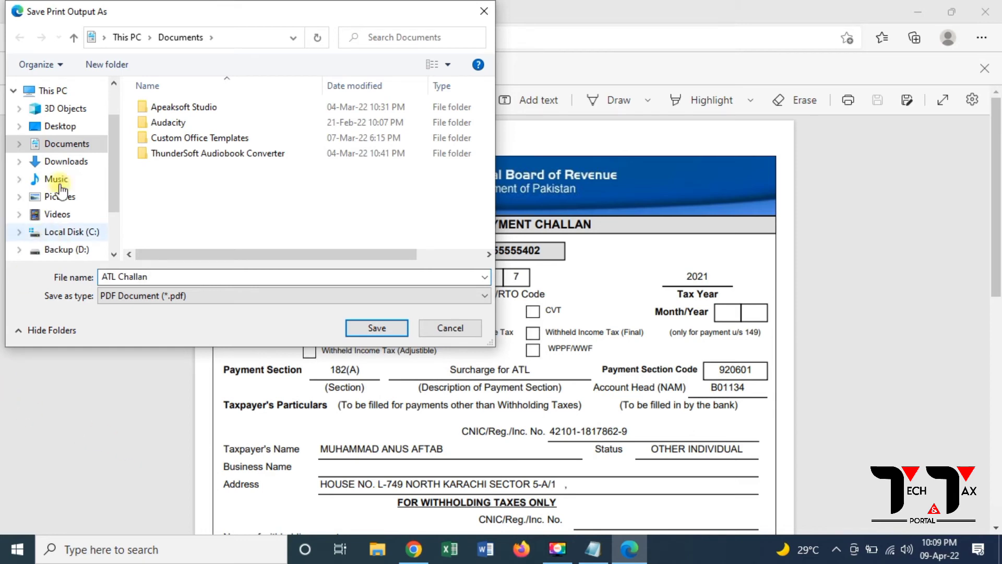
left_click(76, 159)
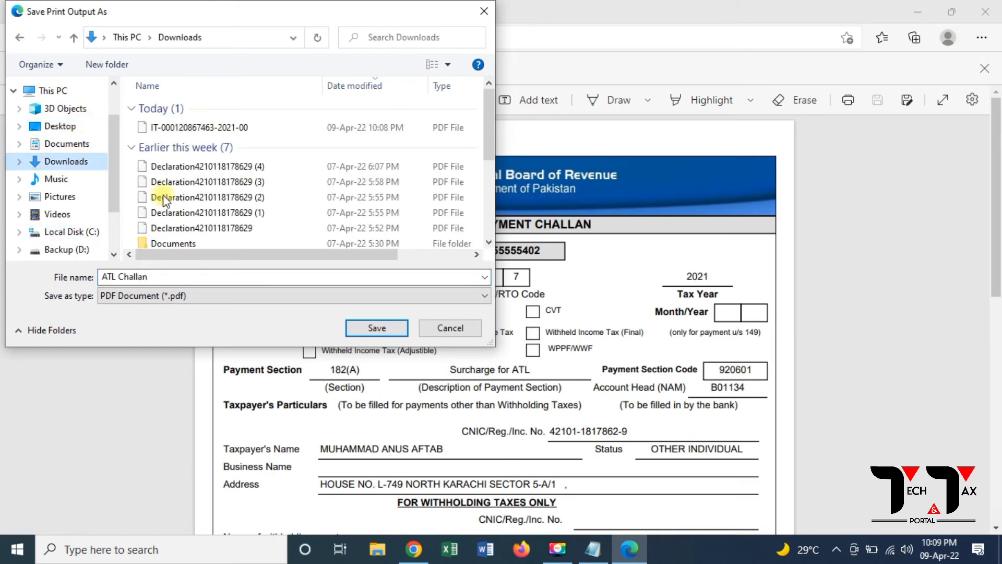
left_click(387, 333)
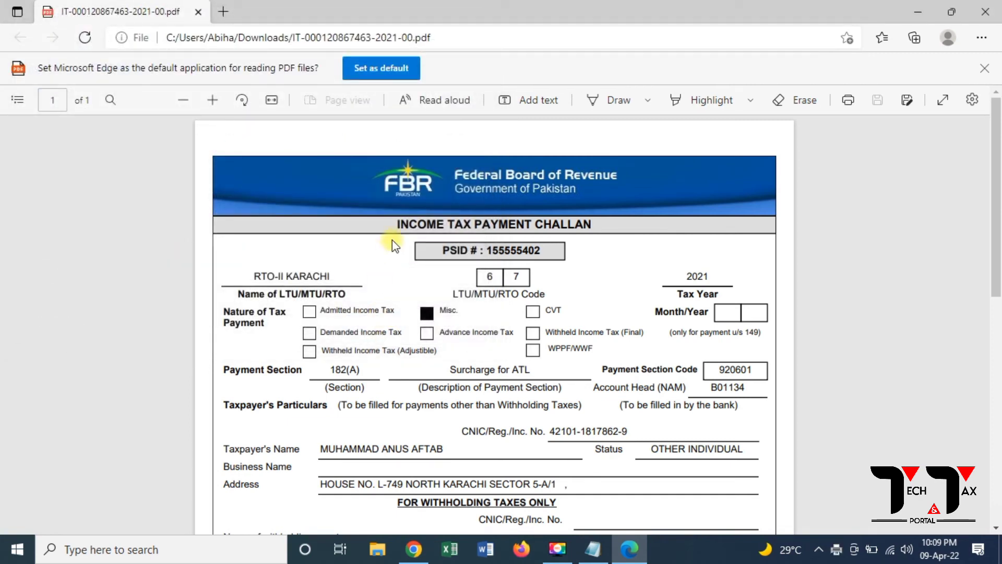
Review the income tax payment challan from header to footer, checking the taxpayer particulars, tax amount, payment mode, declaration and bank note.
scroll(998, 322, "down", 5)
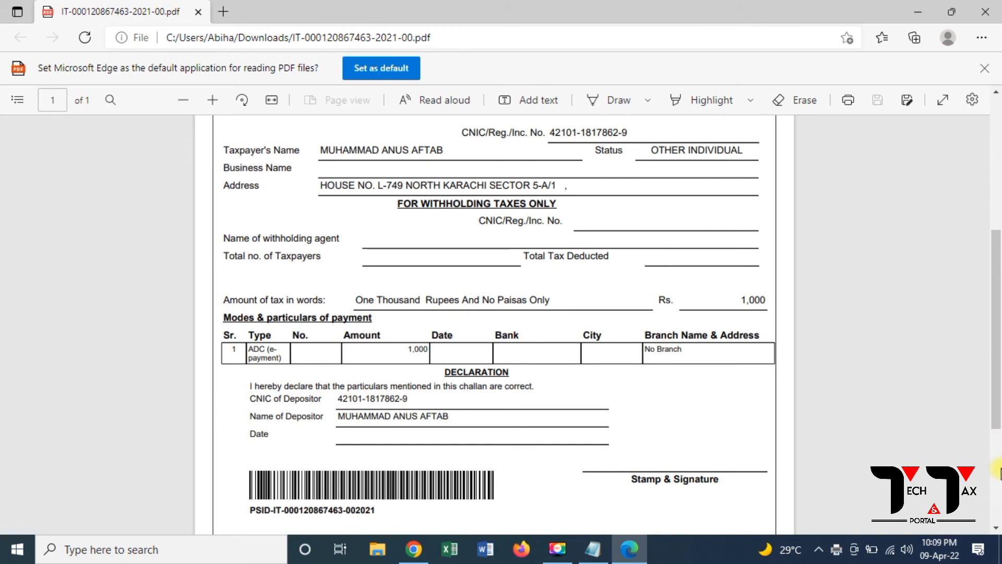
scroll(1000, 470, "down", 4)
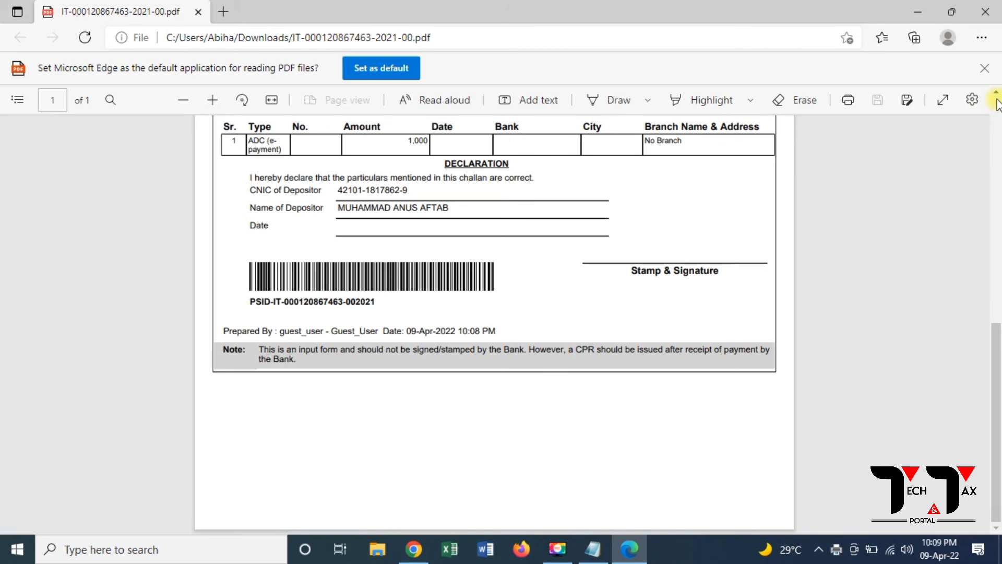
scroll(997, 97, "up", 5)
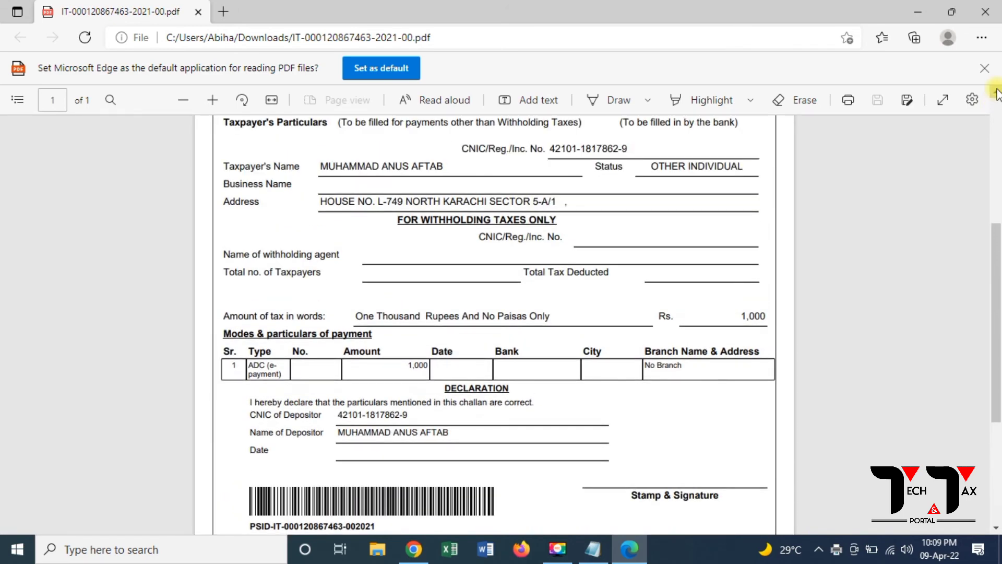
scroll(997, 94, "up", 3)
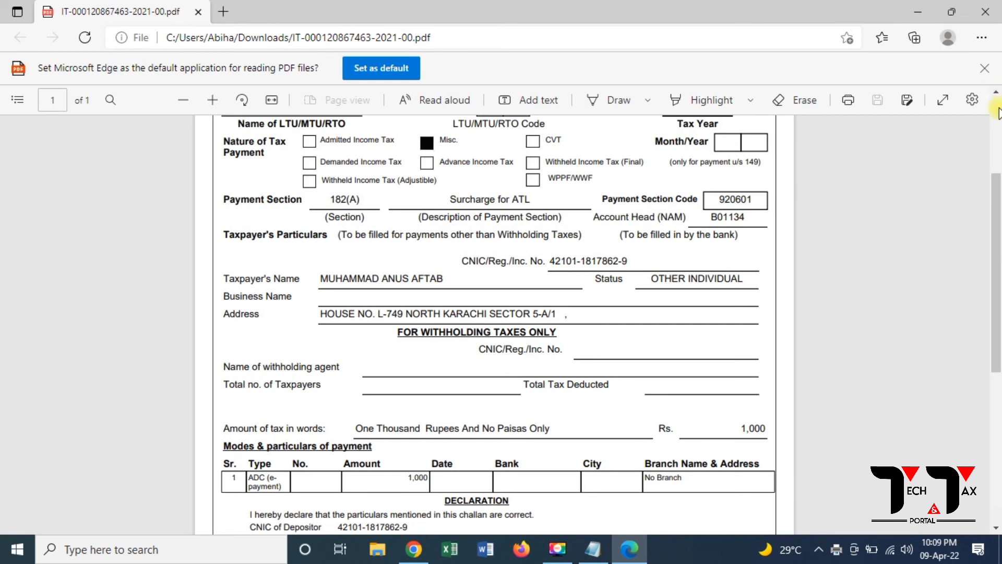
scroll(998, 113, "up", 3)
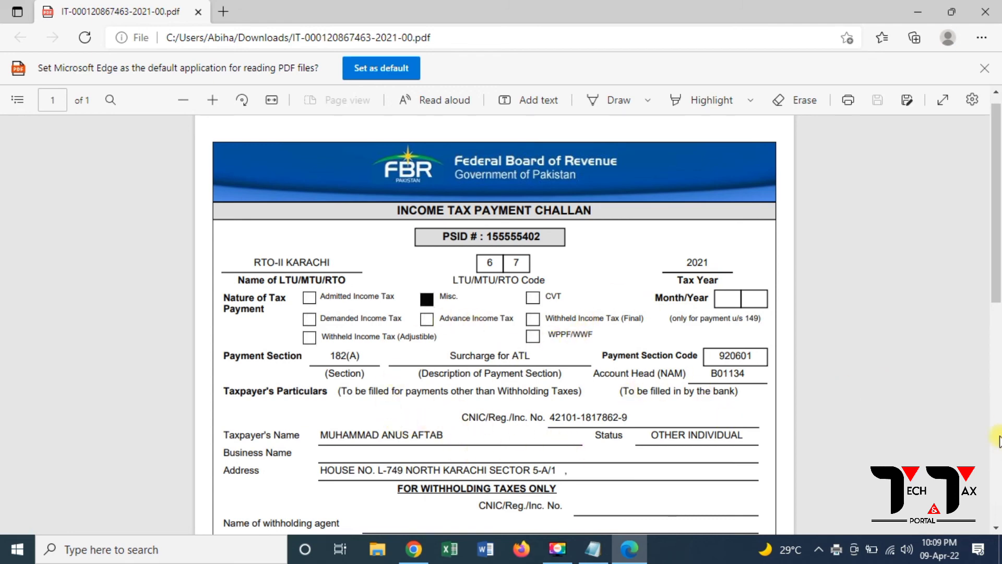
scroll(998, 439, "down", 5)
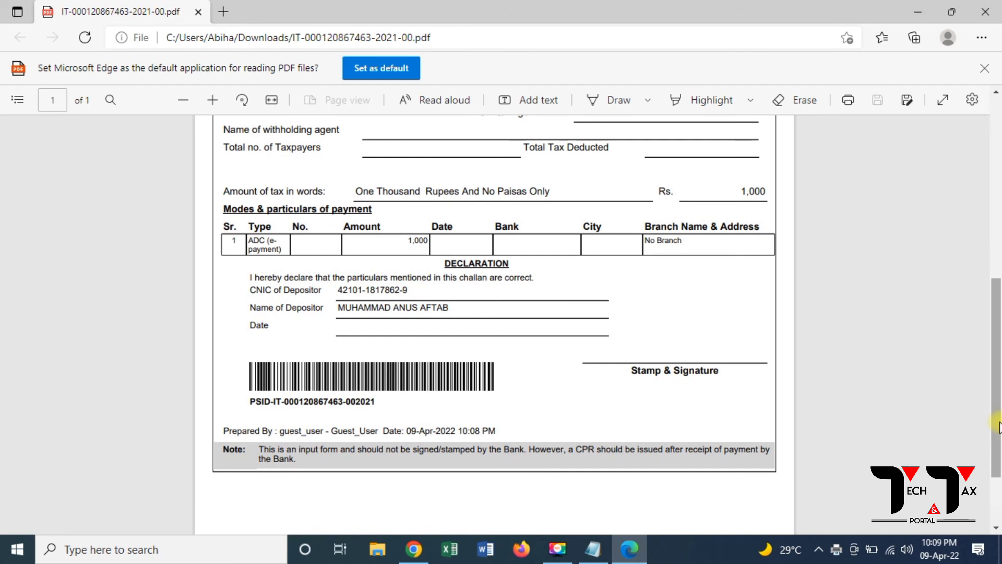